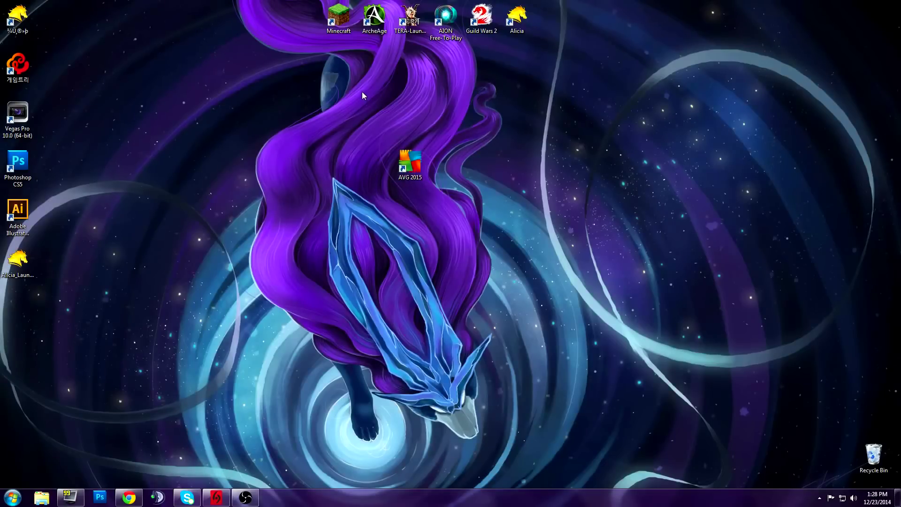
pyautogui.moveTo(361, 92); pyautogui.dragTo(516, 224)
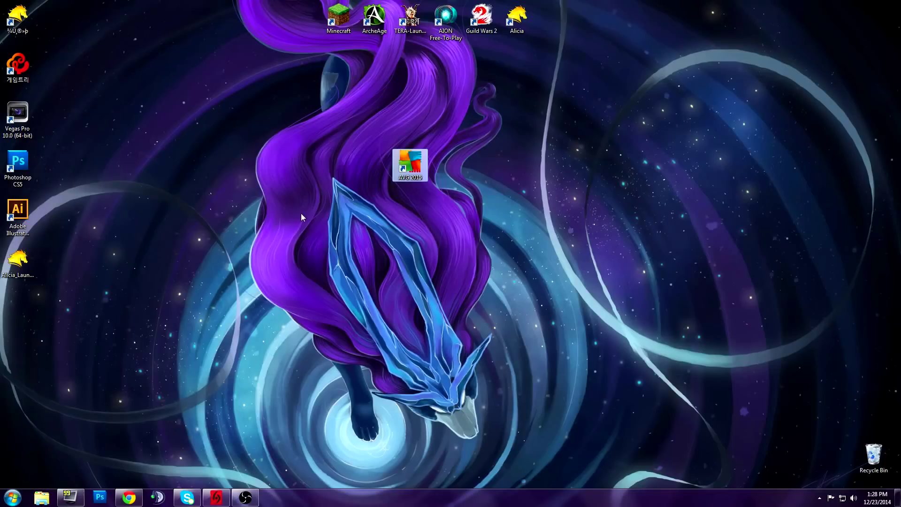
pyautogui.click(337, 221)
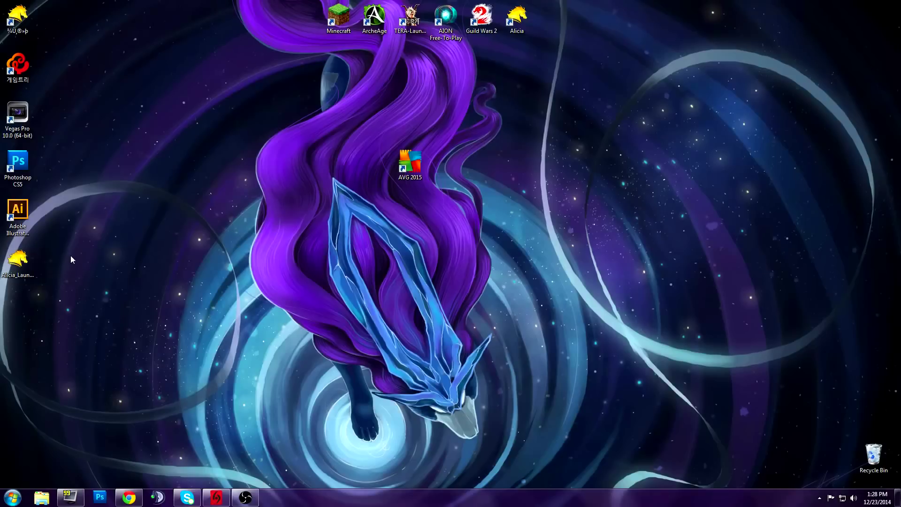
pyautogui.click(18, 258)
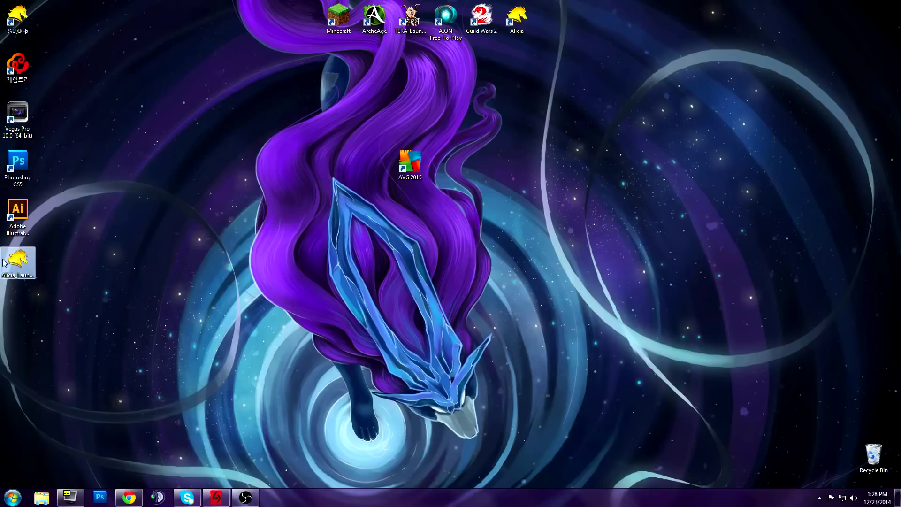
pyautogui.click(190, 280)
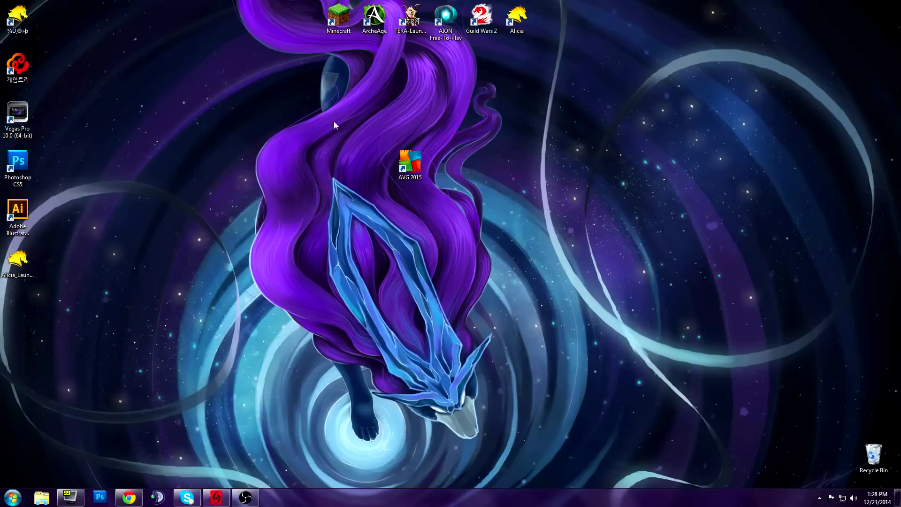
# Open AVG Internet Security from the AVG 2015 desktop shortcut and reposition its window on the desktop.
pyautogui.moveTo(312, 115); pyautogui.dragTo(540, 215)
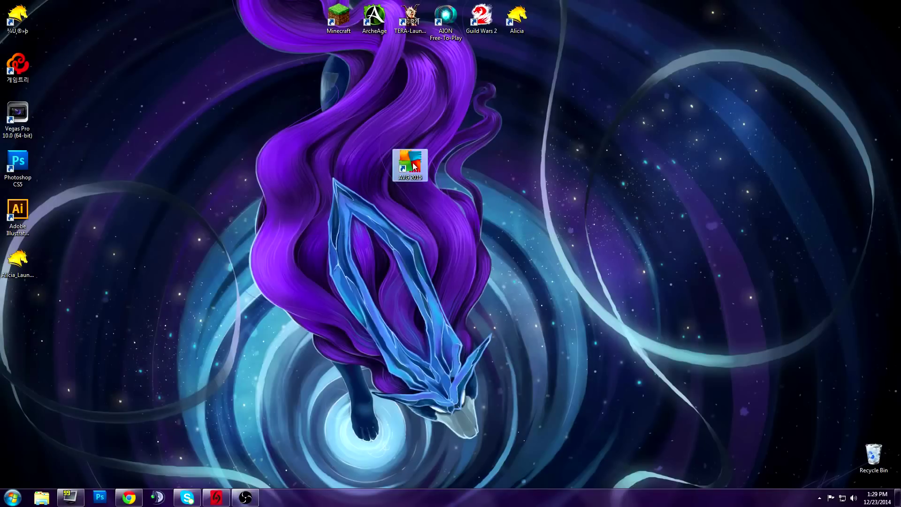
pyautogui.click(502, 194)
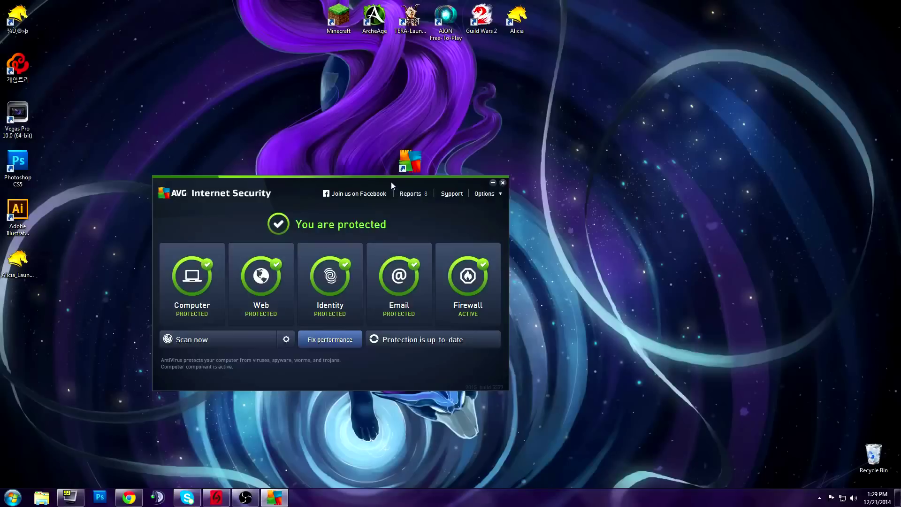
pyautogui.moveTo(390, 181); pyautogui.dragTo(405, 152)
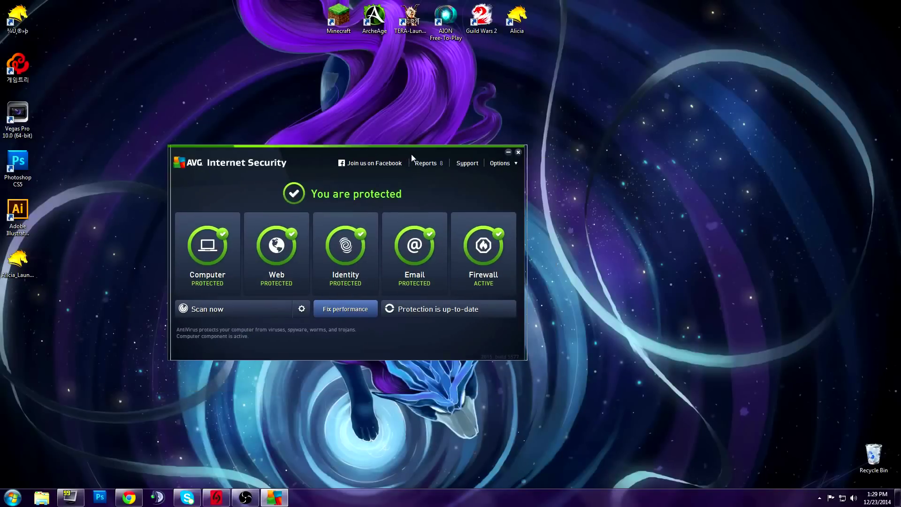
pyautogui.moveTo(311, 173); pyautogui.dragTo(337, 171)
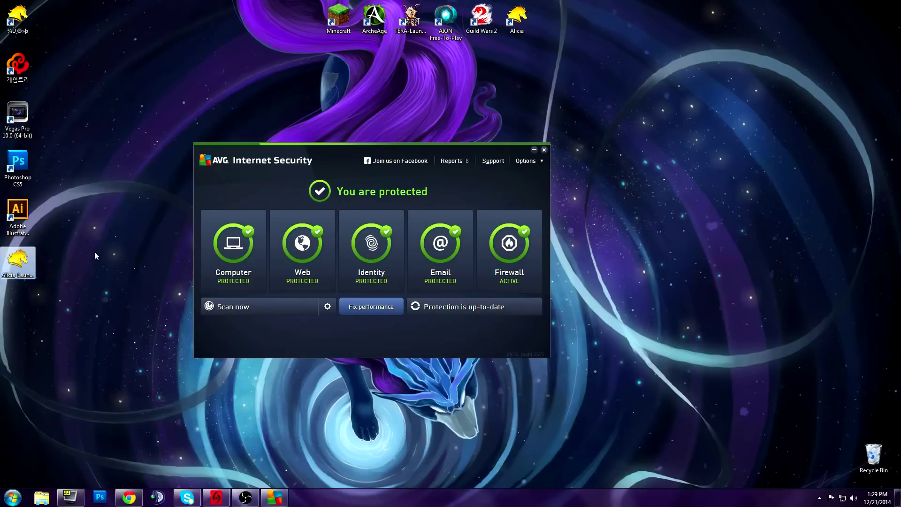
pyautogui.moveTo(94, 252); pyautogui.dragTo(4, 282)
pyautogui.moveTo(449, 162); pyautogui.dragTo(397, 176)
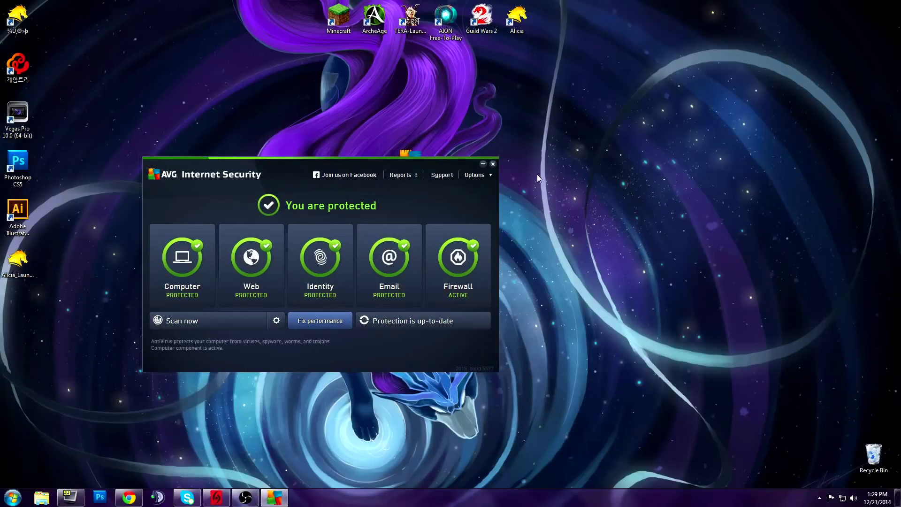
pyautogui.moveTo(166, 31); pyautogui.dragTo(148, 70)
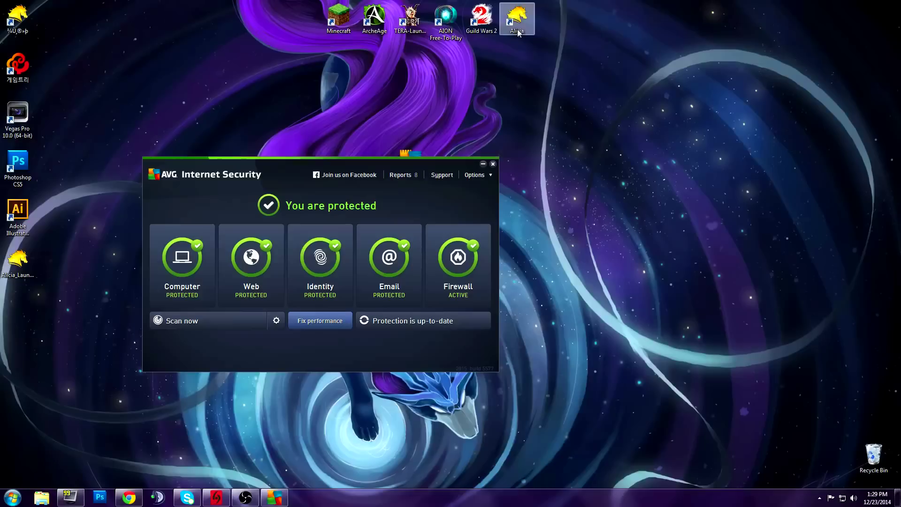
pyautogui.moveTo(413, 165)
pyautogui.mouseDown()
pyautogui.moveTo(393, 138)
pyautogui.moveTo(431, 153)
pyautogui.moveTo(399, 168)
pyautogui.mouseUp()
pyautogui.click(562, 212)
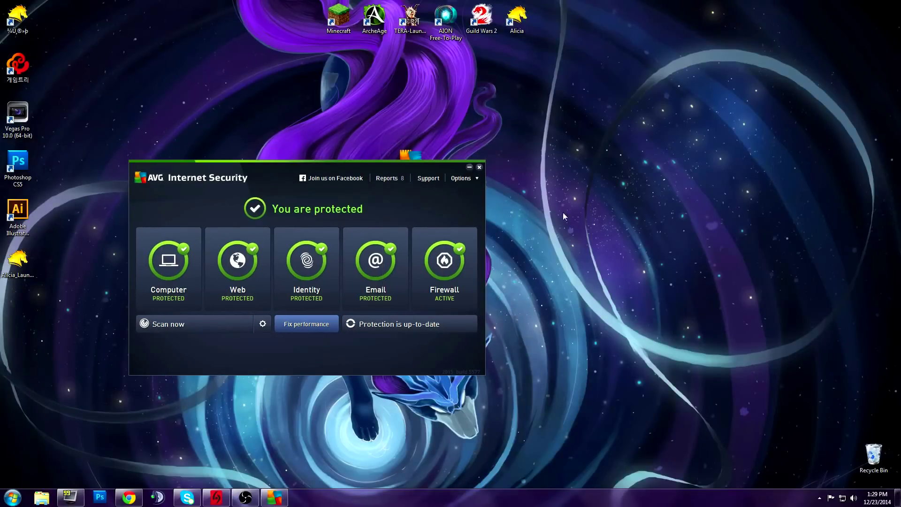
pyautogui.moveTo(258, 174); pyautogui.dragTo(252, 173)
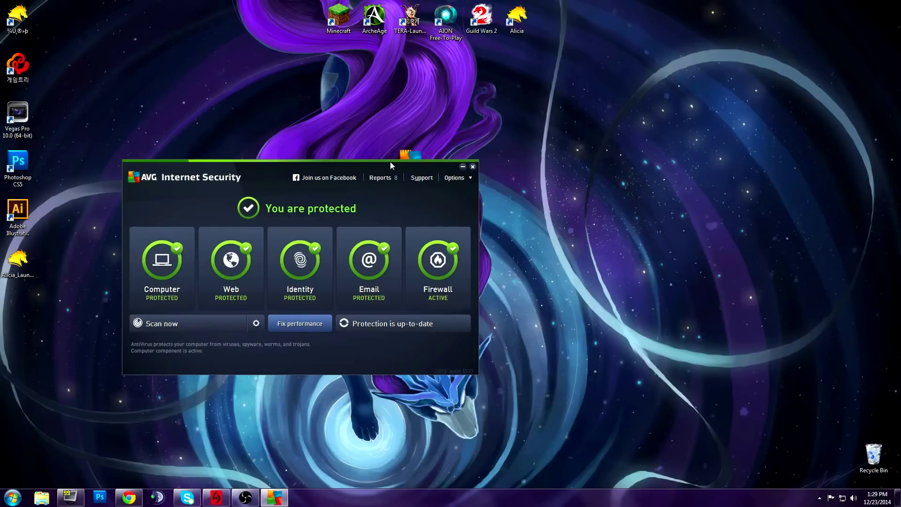
pyautogui.moveTo(390, 165); pyautogui.dragTo(492, 204)
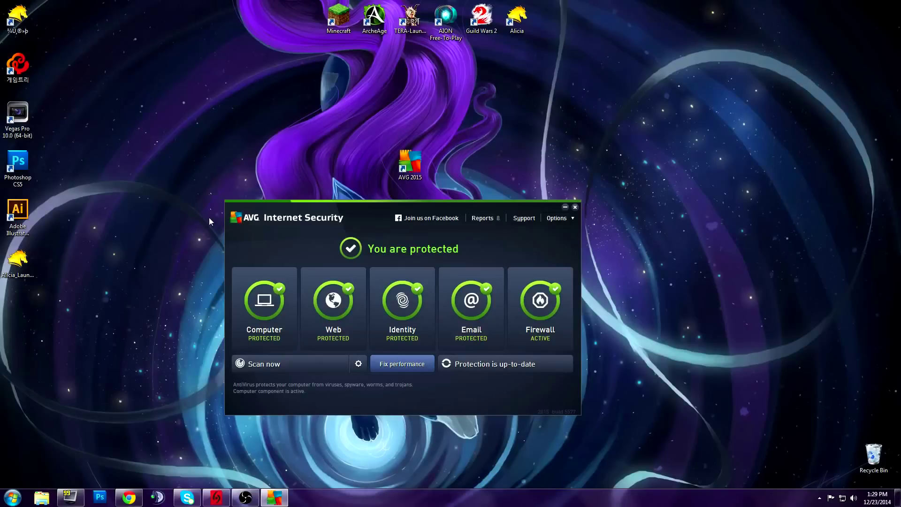
pyautogui.click(28, 262)
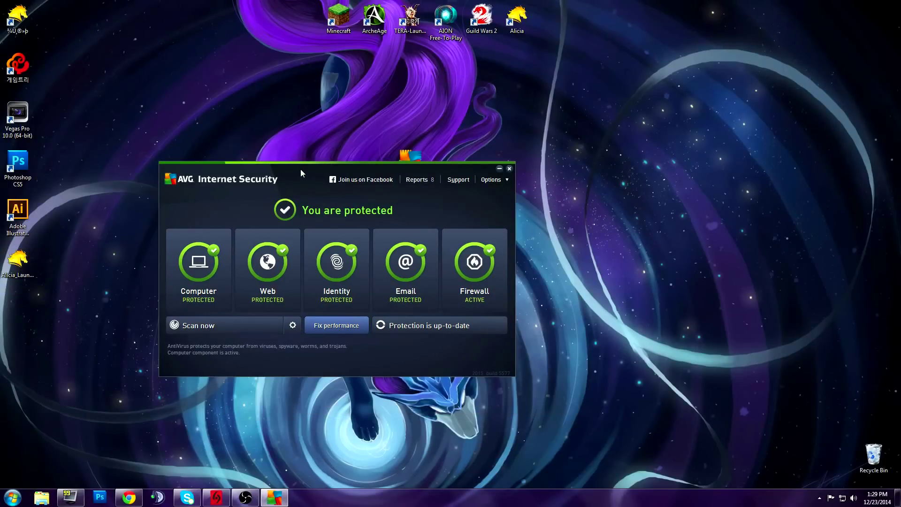
# Open AVG's advanced settings and show the Temporarily Disable AVG Protection page.
pyautogui.click(491, 180)
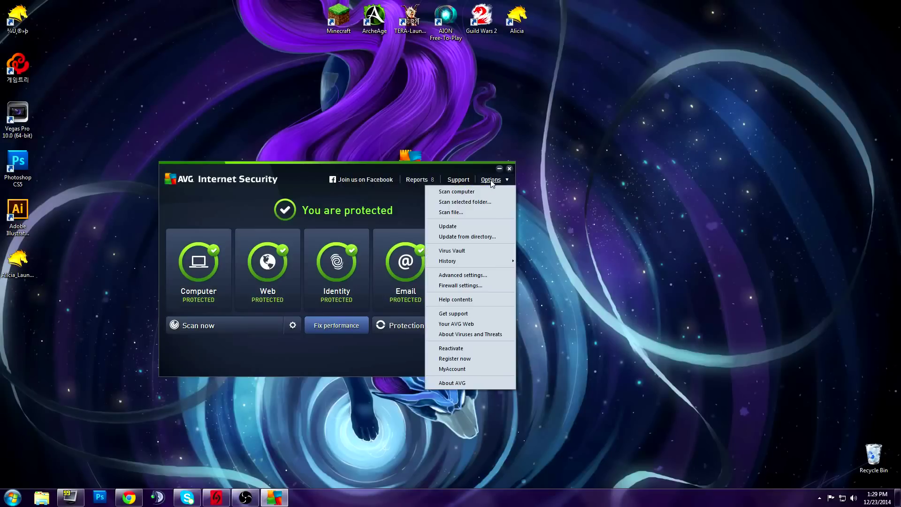
pyautogui.click(475, 275)
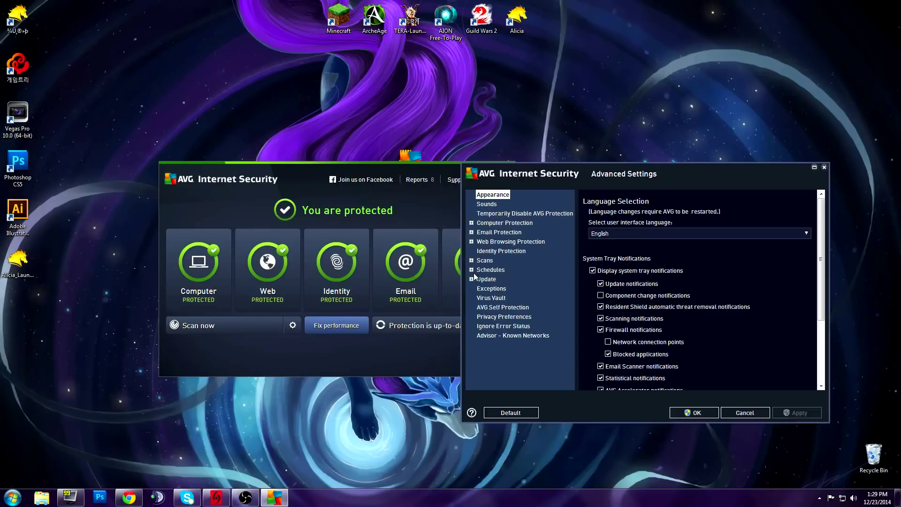
pyautogui.click(509, 214)
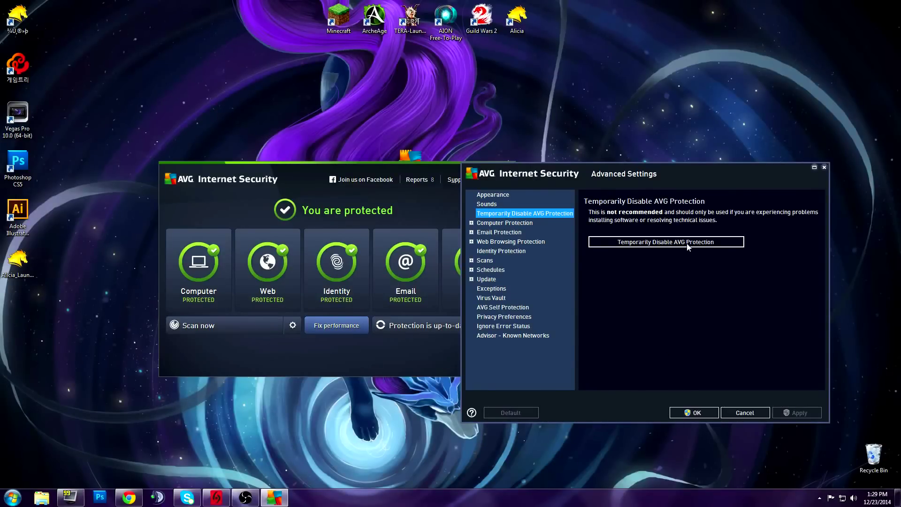
pyautogui.click(740, 258)
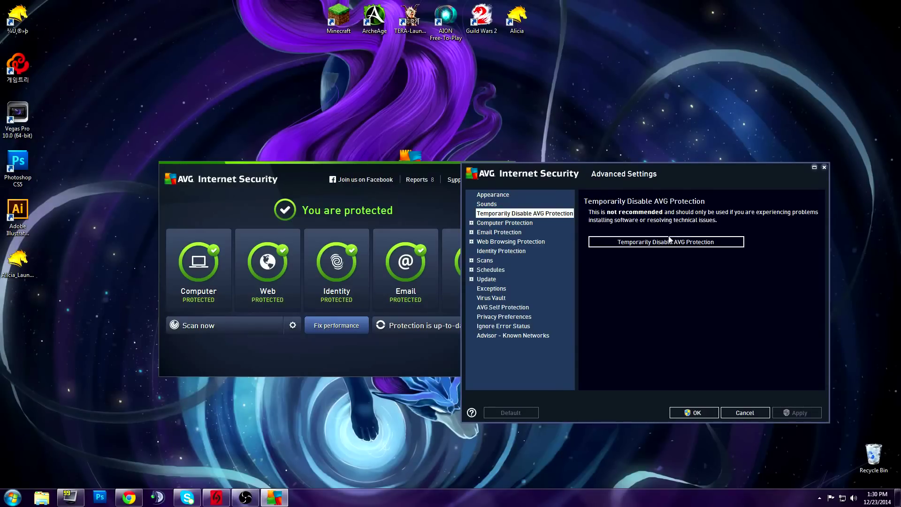
pyautogui.click(18, 262)
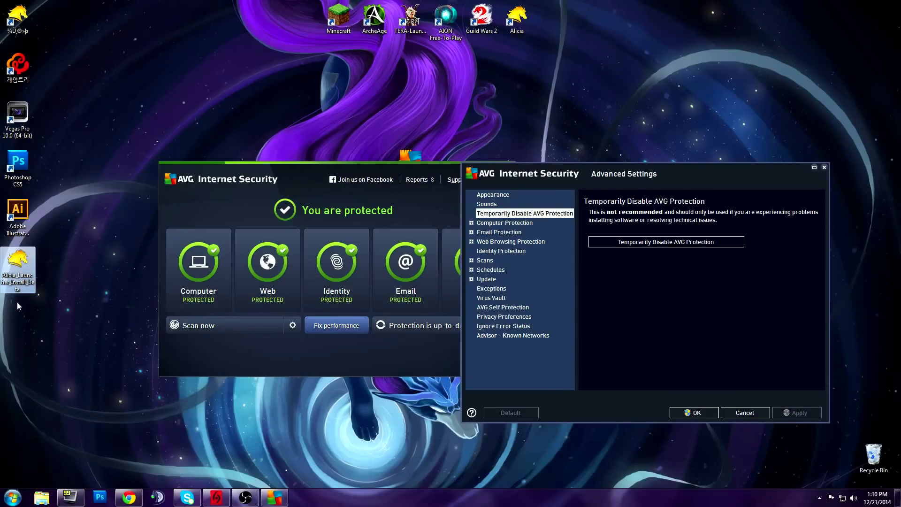
pyautogui.click(85, 305)
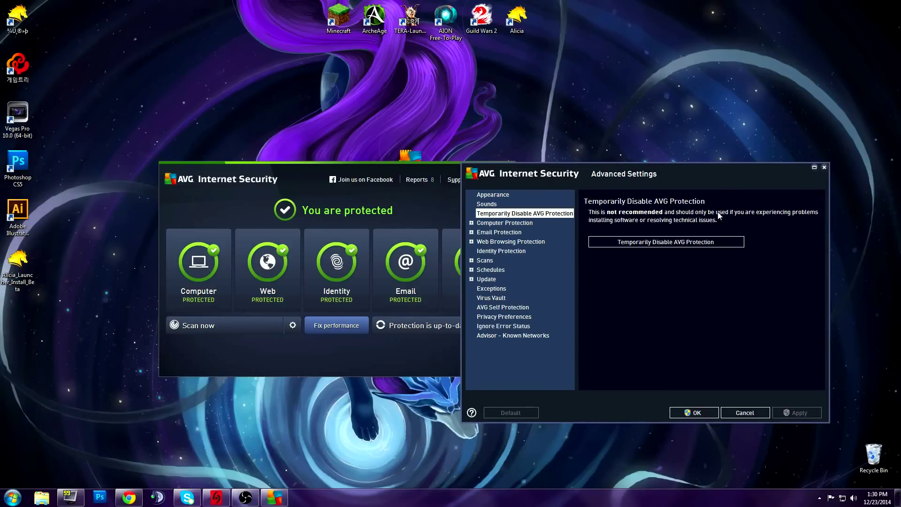
# Start a new exception in AVG's Exceptions settings with the type Application or File.
pyautogui.click(496, 289)
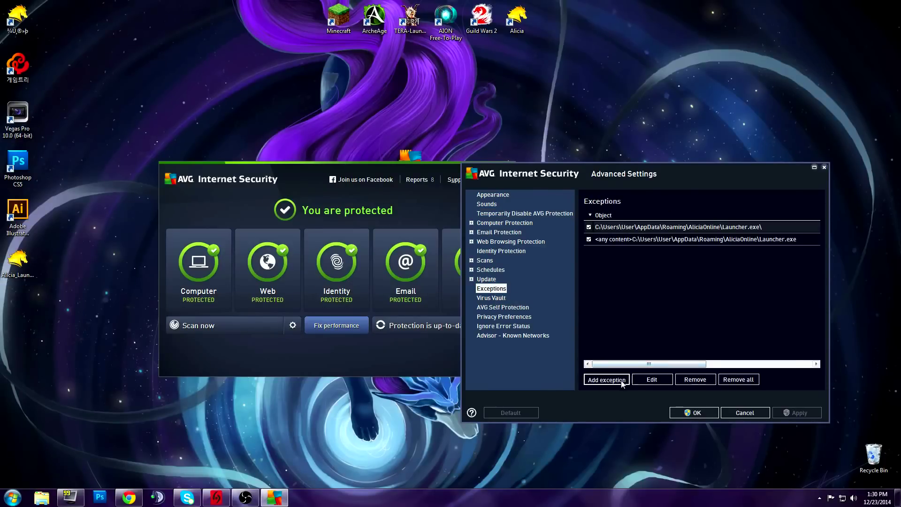
pyautogui.click(606, 379)
pyautogui.click(629, 215)
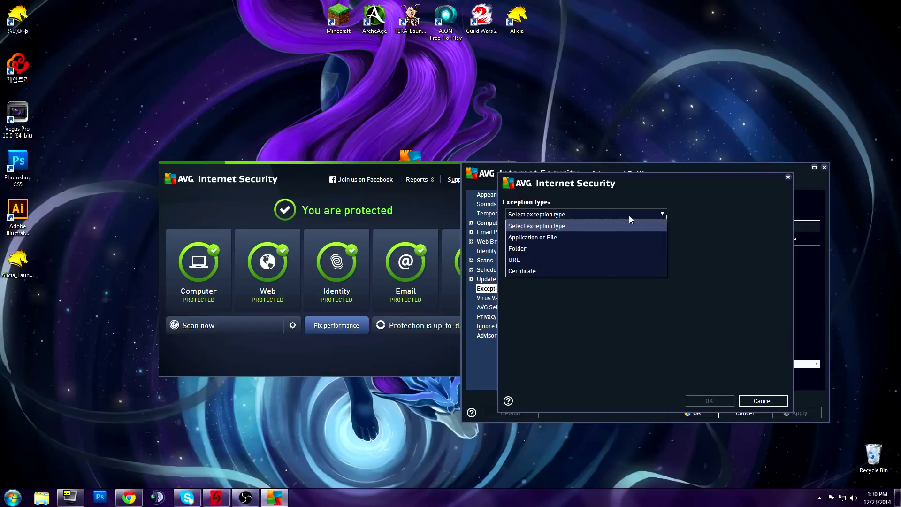
pyautogui.click(582, 239)
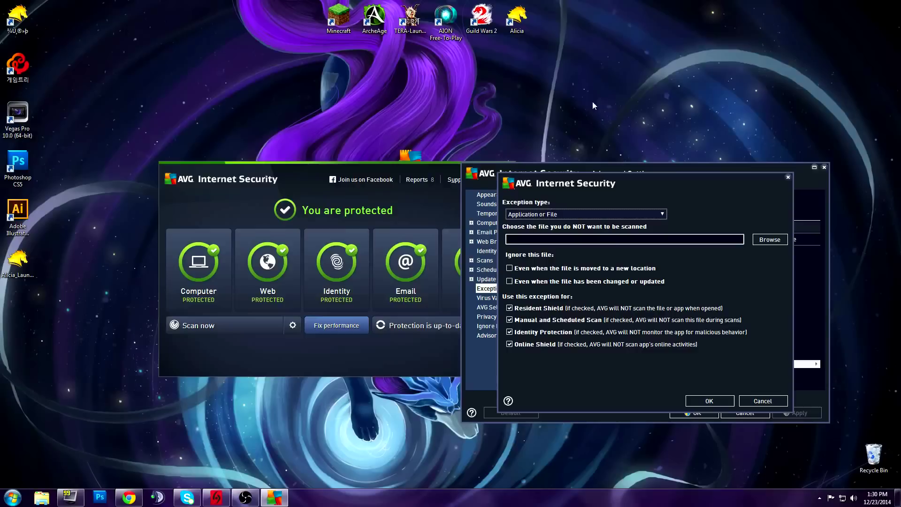
pyautogui.click(516, 238)
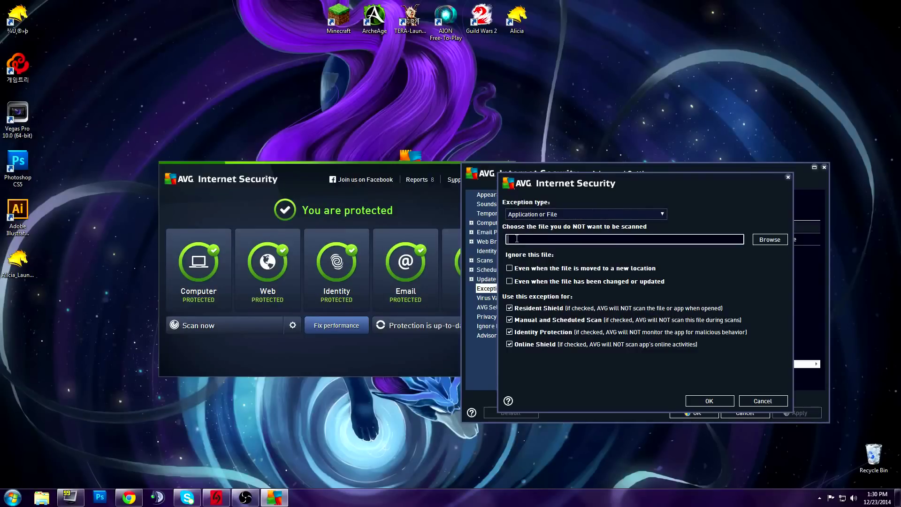
# Open the properties of the Alicia game shortcut on the desktop.
pyautogui.click(519, 27)
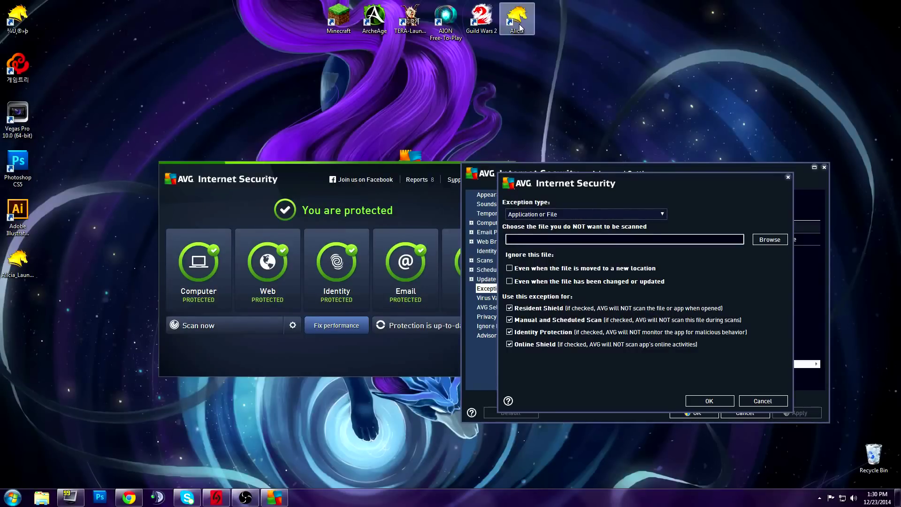
pyautogui.rightClick(520, 27)
pyautogui.click(526, 31)
pyautogui.click(570, 51)
pyautogui.rightClick(527, 29)
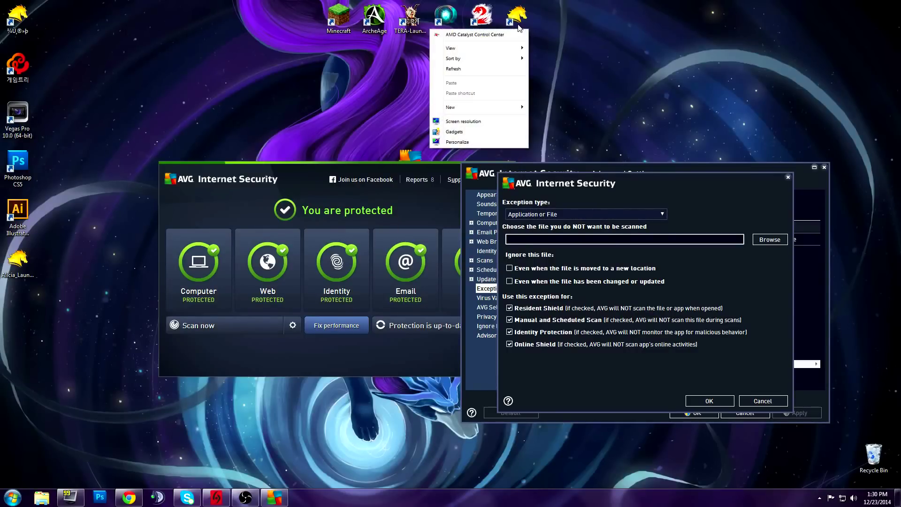
pyautogui.click(519, 27)
pyautogui.rightClick(511, 12)
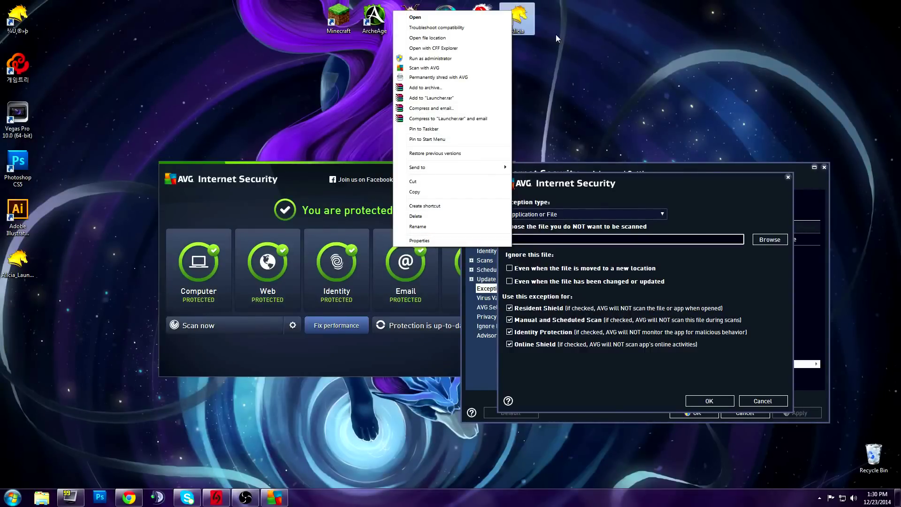
pyautogui.click(447, 240)
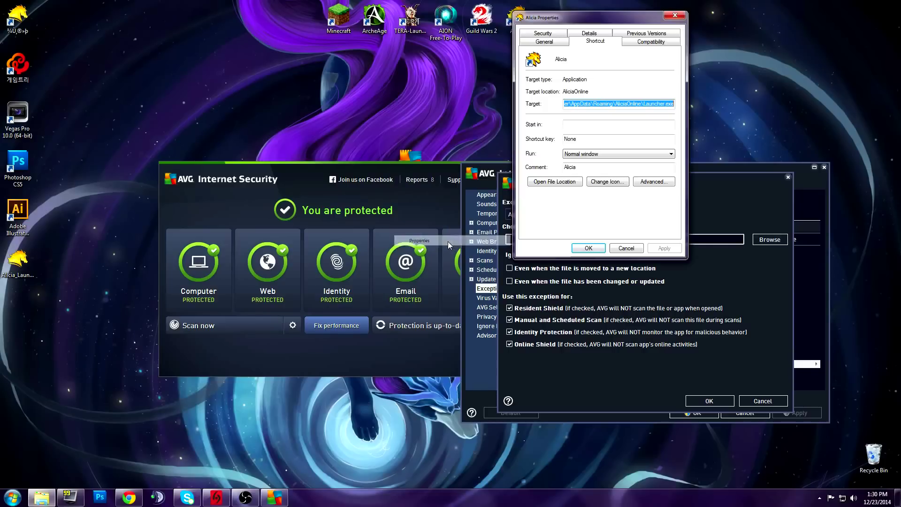
# Copy the Alicia shortcut's full target path and close its properties.
pyautogui.click(600, 103)
pyautogui.doubleClick(600, 104)
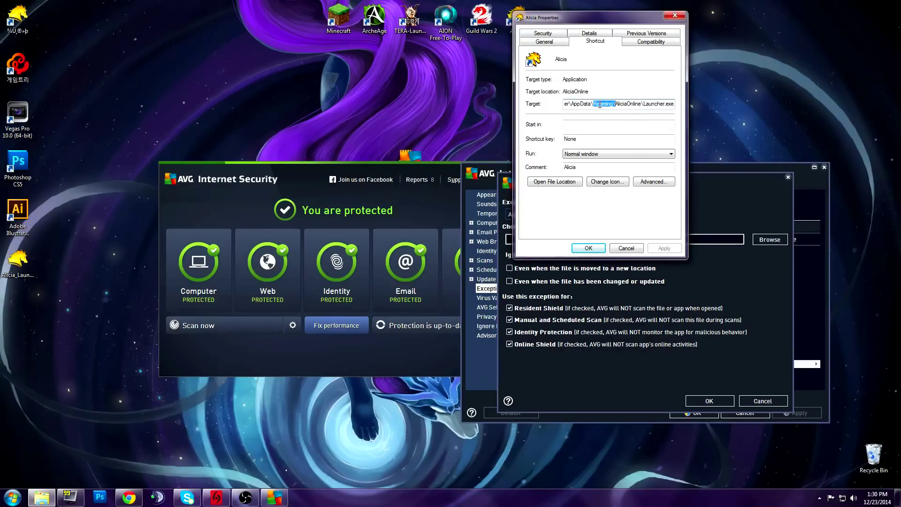
pyautogui.doubleClick(586, 104)
pyautogui.moveTo(630, 22); pyautogui.dragTo(430, 60)
pyautogui.click(398, 145)
pyautogui.rightClick(398, 145)
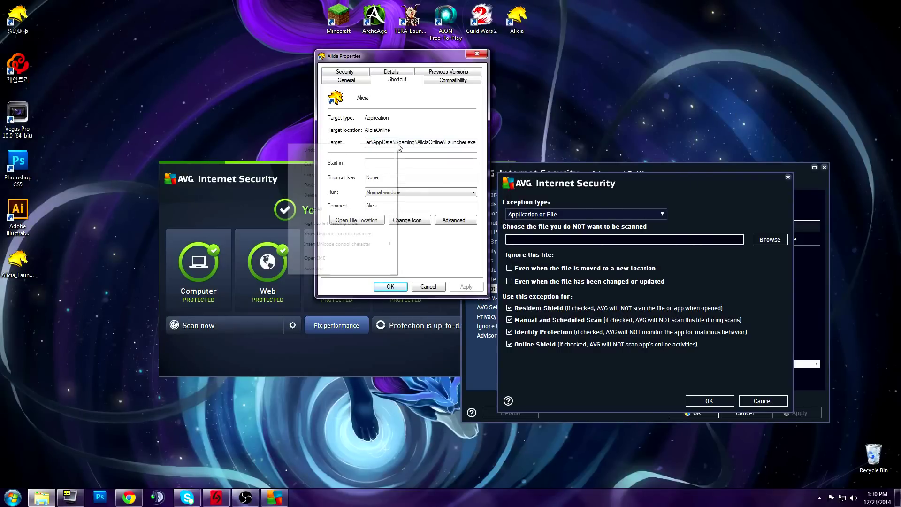
pyautogui.click(349, 205)
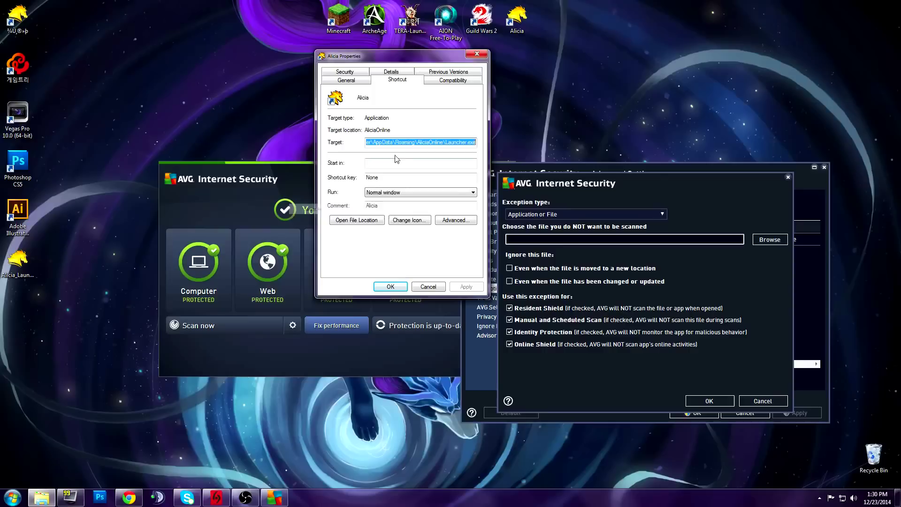
pyautogui.rightClick(409, 142)
pyautogui.click(354, 172)
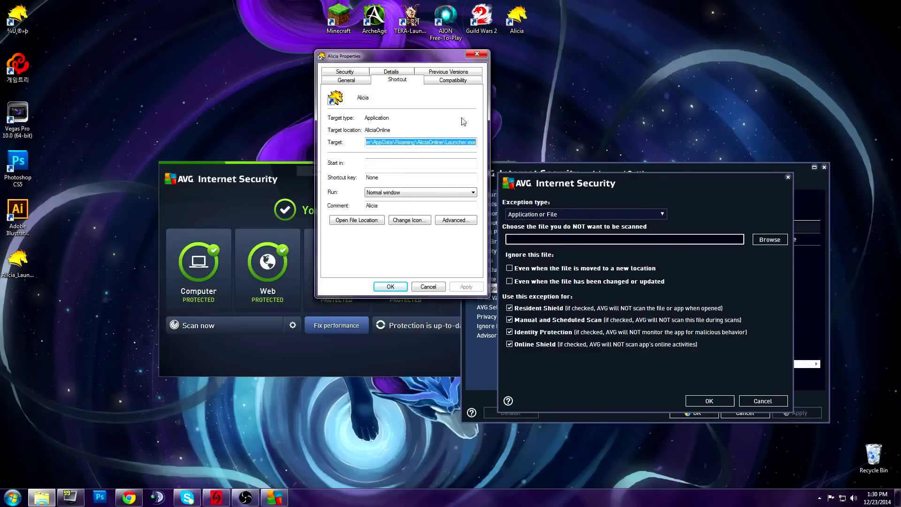
pyautogui.click(477, 54)
# Paste C:\Users\User\AppData\Roaming\AliciaOnline\Launcher.exe as the excluded file and ignore it even when changed or updated.
pyautogui.click(559, 240)
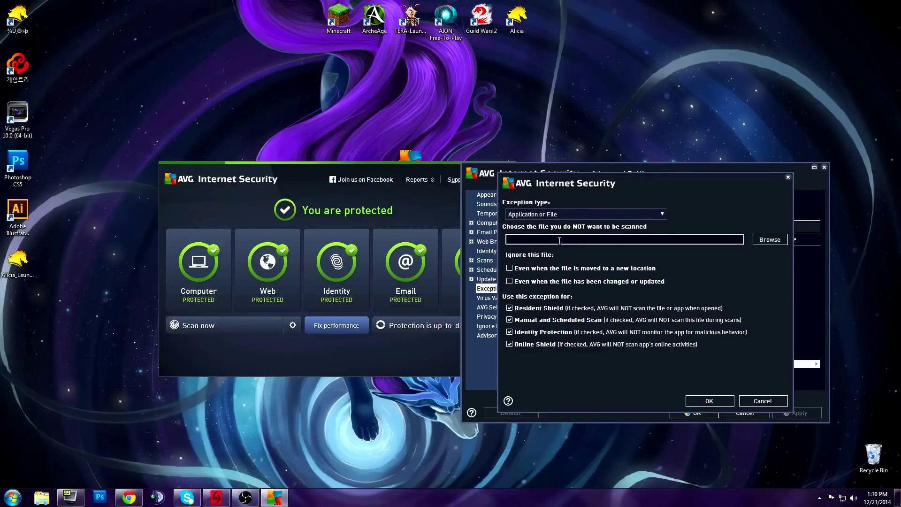
pyautogui.rightClick(558, 240)
pyautogui.click(514, 284)
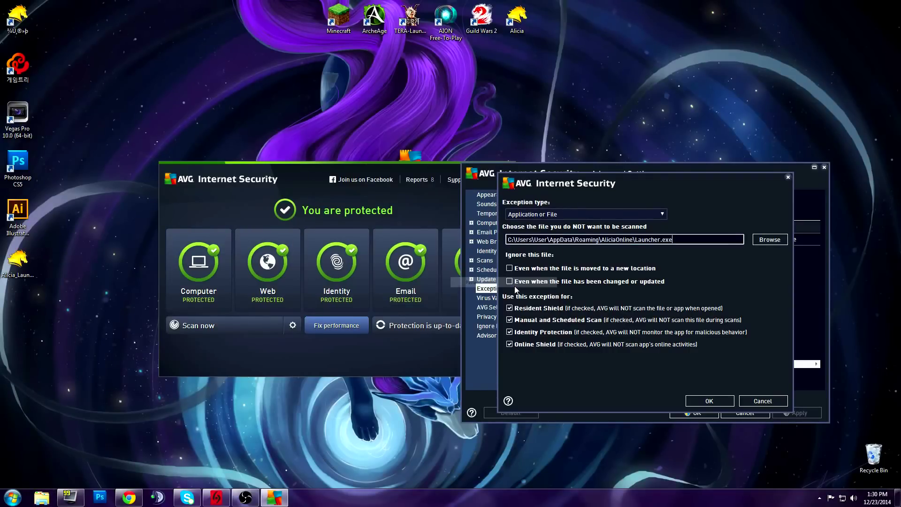
pyautogui.click(510, 281)
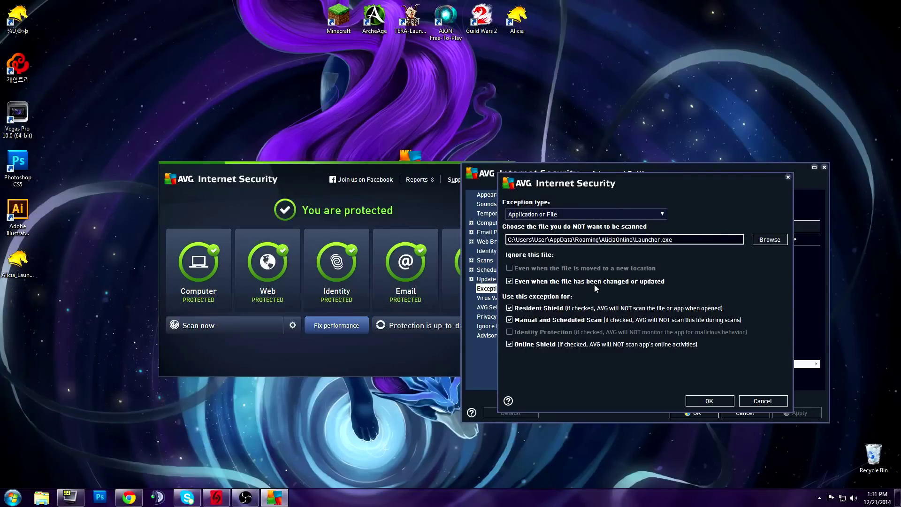
# Discard the pending file exception and try to add a Folder exception for C:\Users\User\AppData\Roaming\AliciaOnline\Launcher.exe.
pyautogui.click(763, 400)
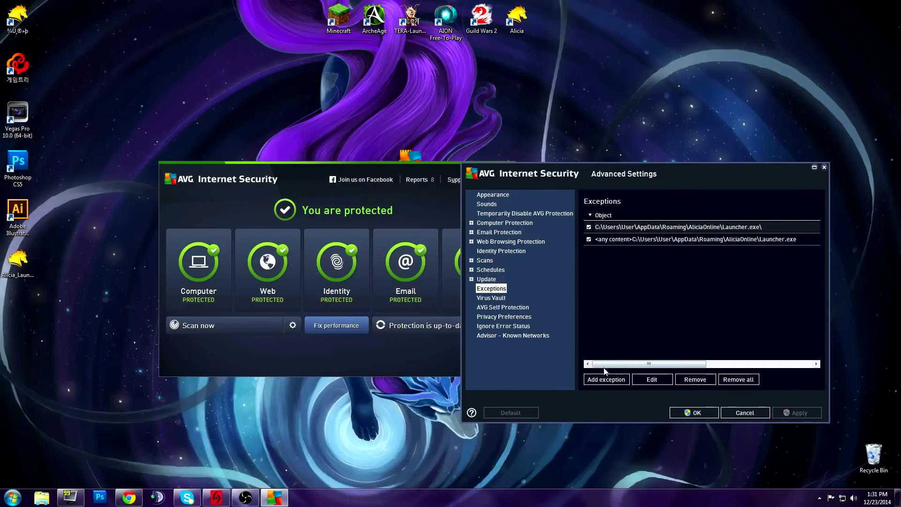
pyautogui.click(605, 379)
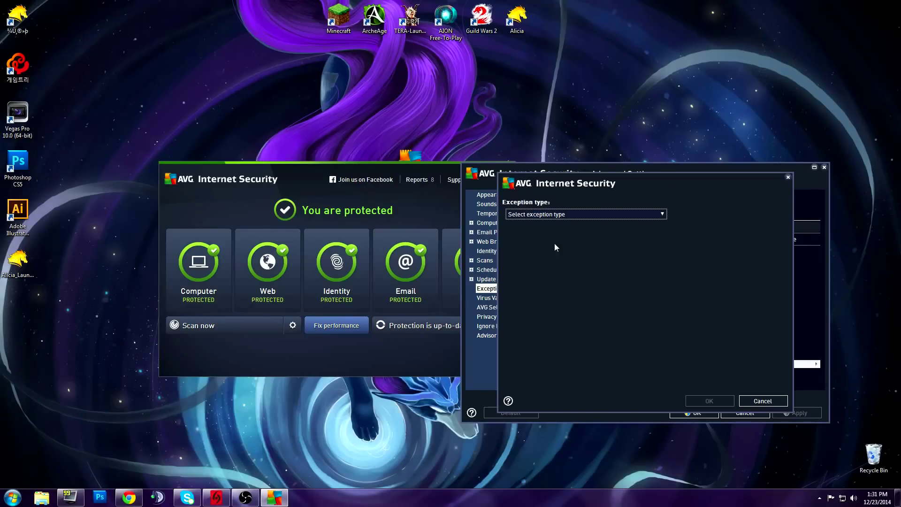
pyautogui.click(566, 214)
pyautogui.click(558, 251)
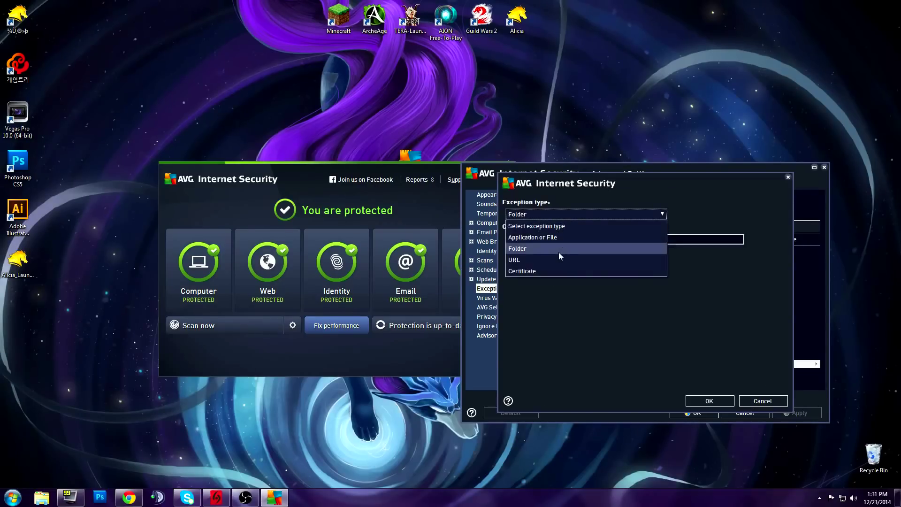
pyautogui.rightClick(558, 241)
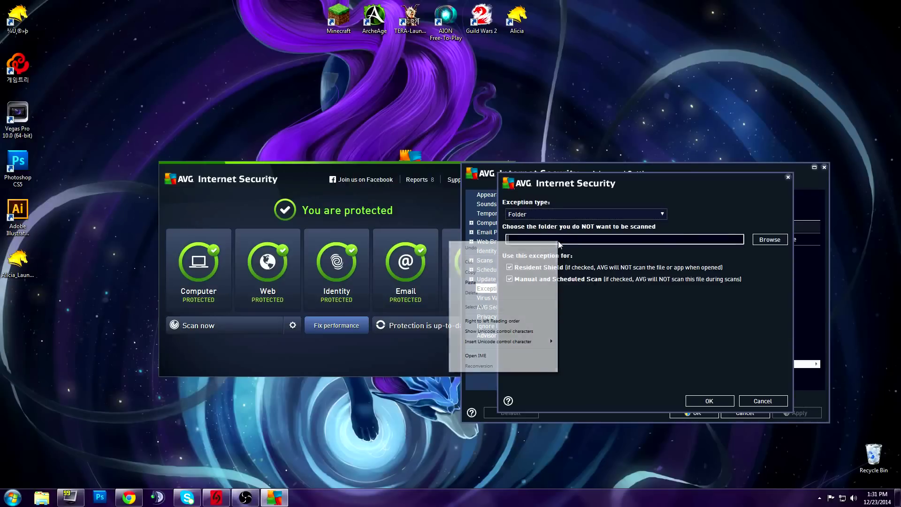
pyautogui.click(500, 283)
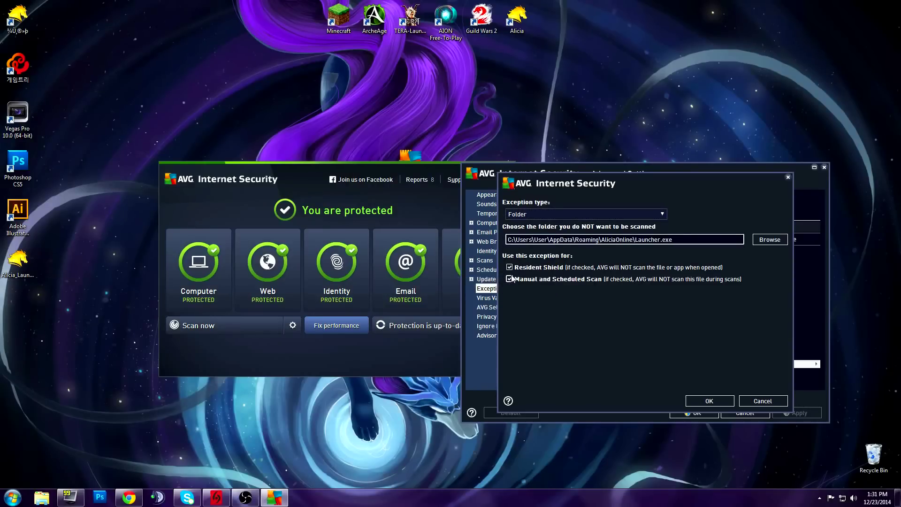
pyautogui.click(728, 402)
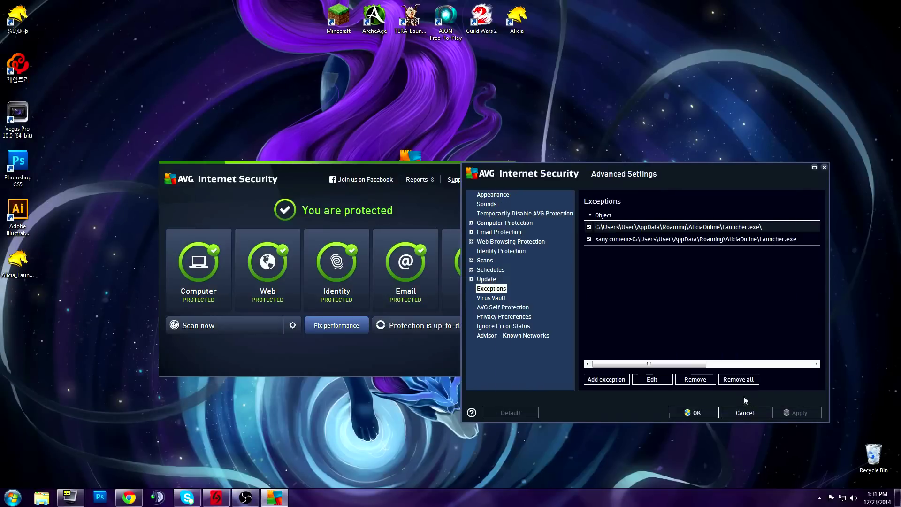
# View the Temporarily Disable AVG Protection settings, save the advanced settings and close AVG Internet Security.
pyautogui.click(626, 264)
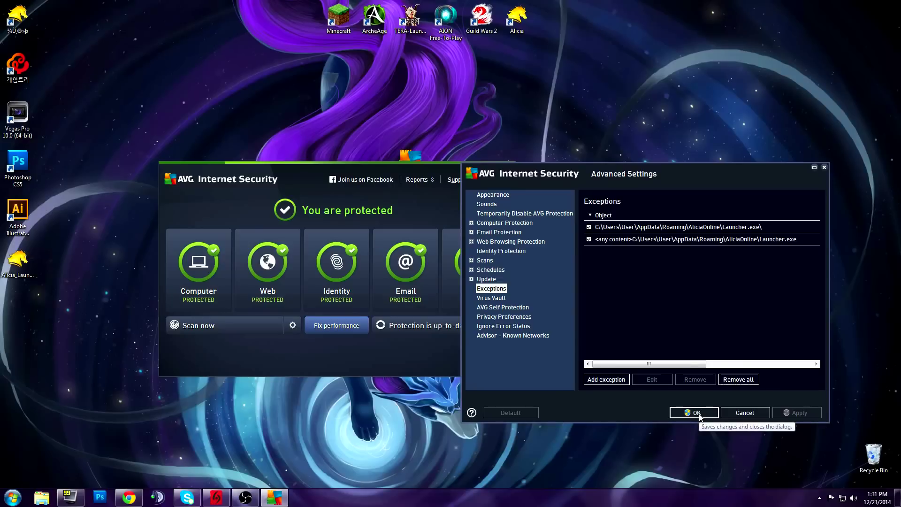
pyautogui.click(519, 213)
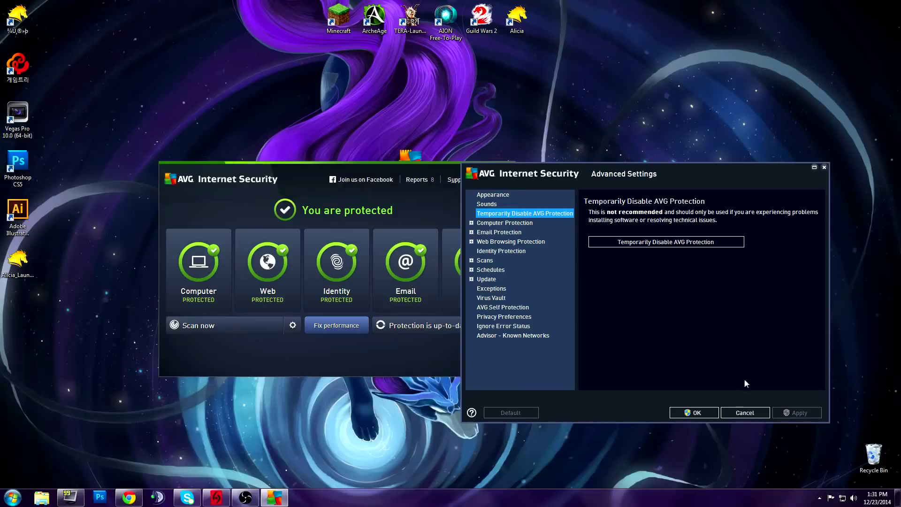
pyautogui.click(692, 415)
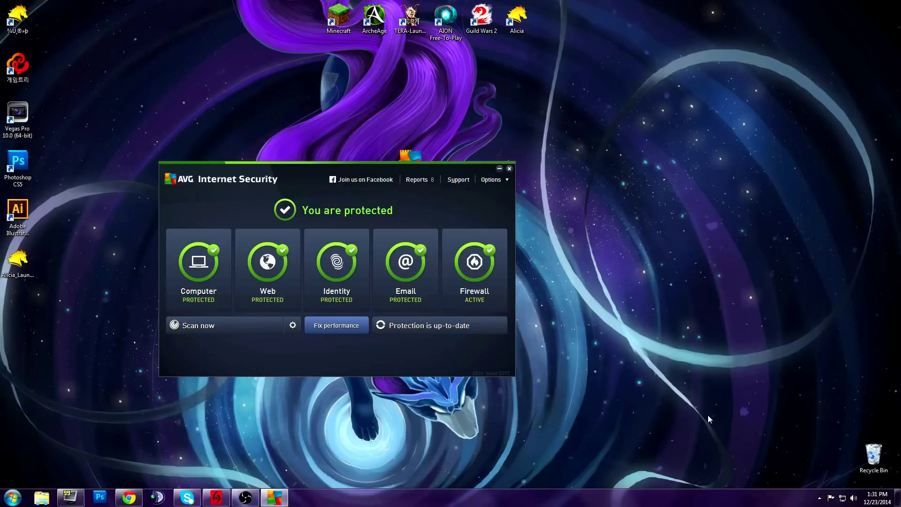
pyautogui.click(510, 168)
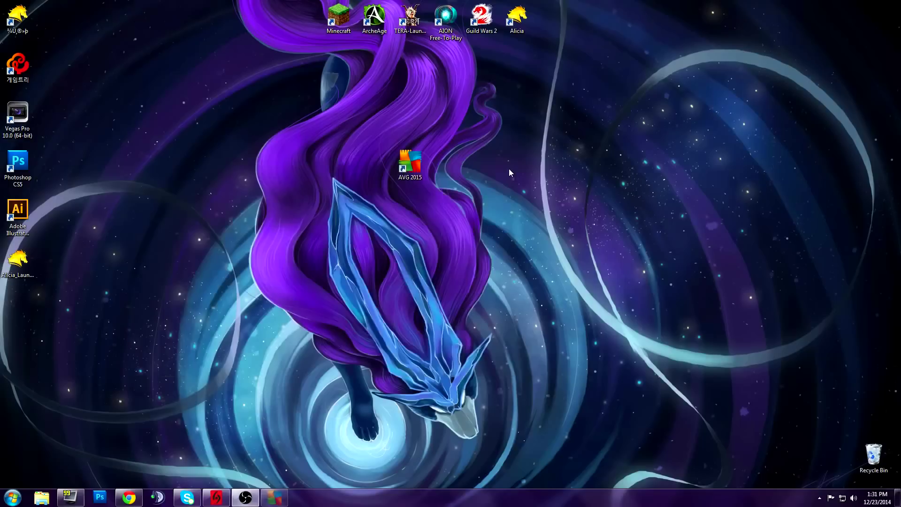
# Launch Alicia from the desktop and log in with the remembered account to start the game.
pyautogui.doubleClick(511, 24)
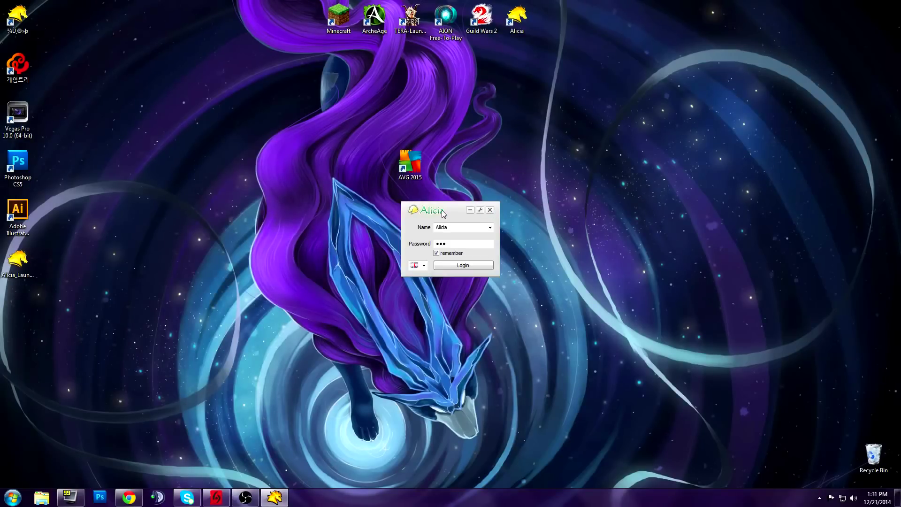
pyautogui.moveTo(442, 213); pyautogui.dragTo(428, 190)
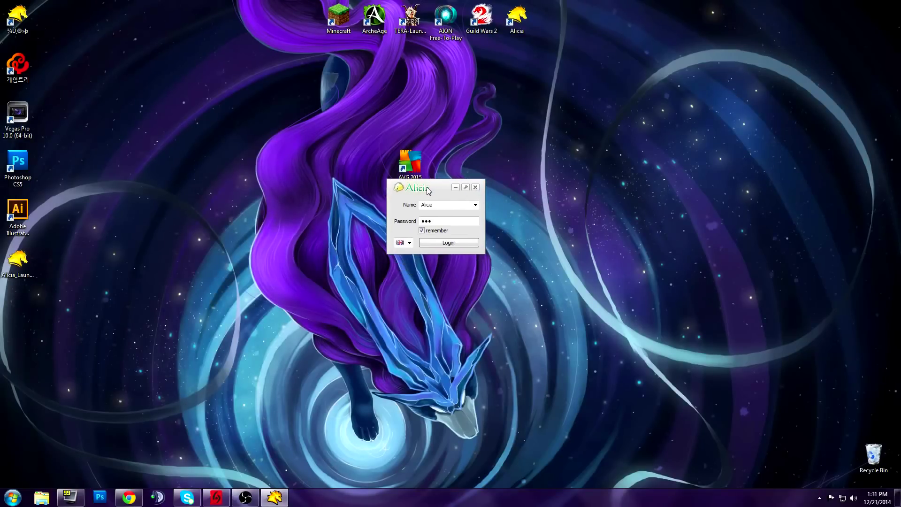
pyautogui.click(465, 243)
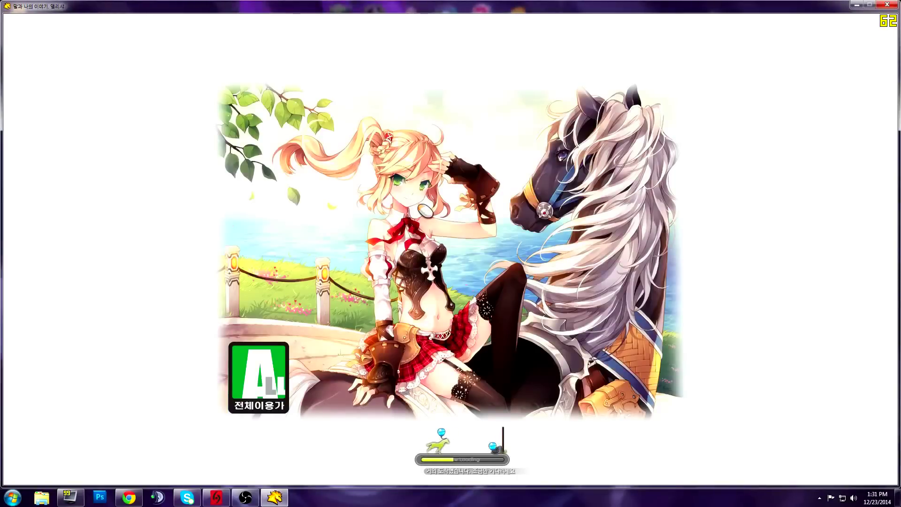
pyautogui.press('space')
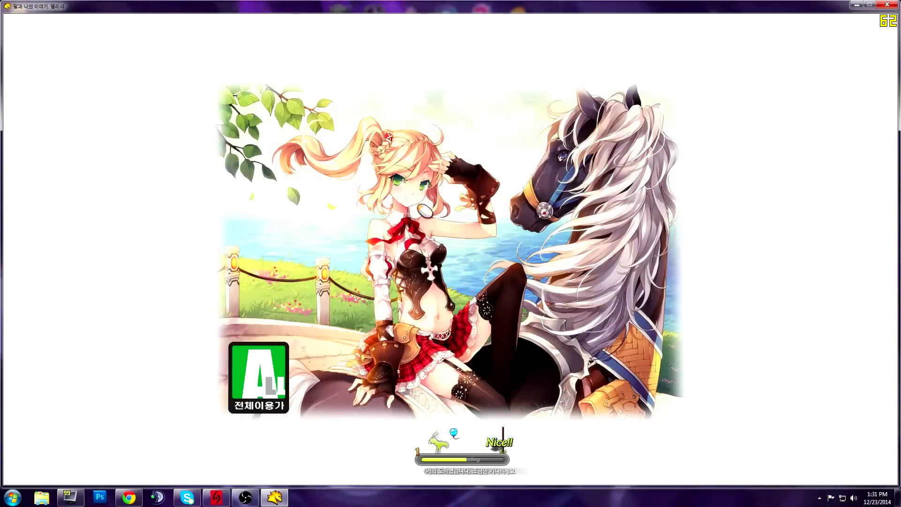